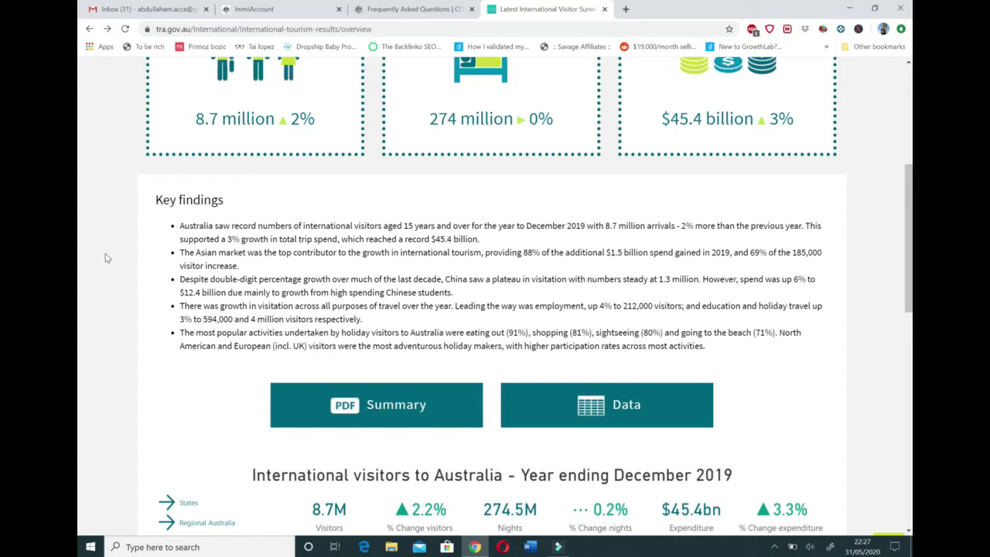
Examine the key findings and visitor, night and spend figures in the International Visitor Survey results for the year ending December 2019.
scroll(107, 259, "up", 1)
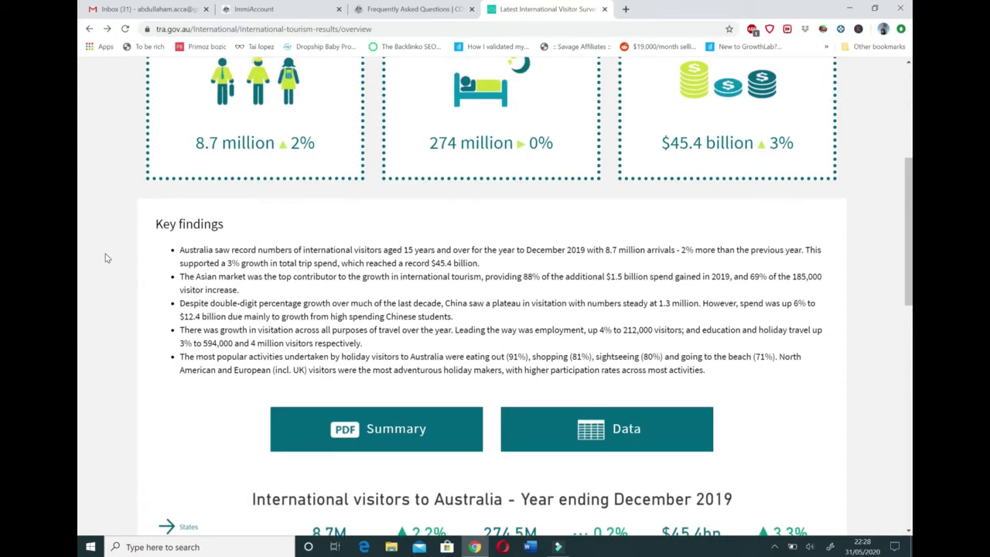
scroll(107, 259, "up", 3)
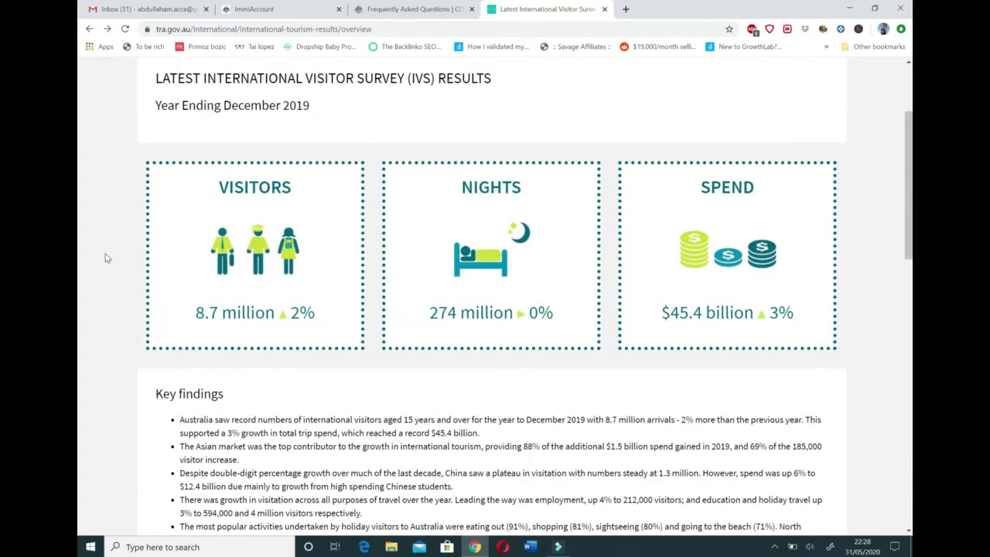
scroll(108, 258, "down", 3)
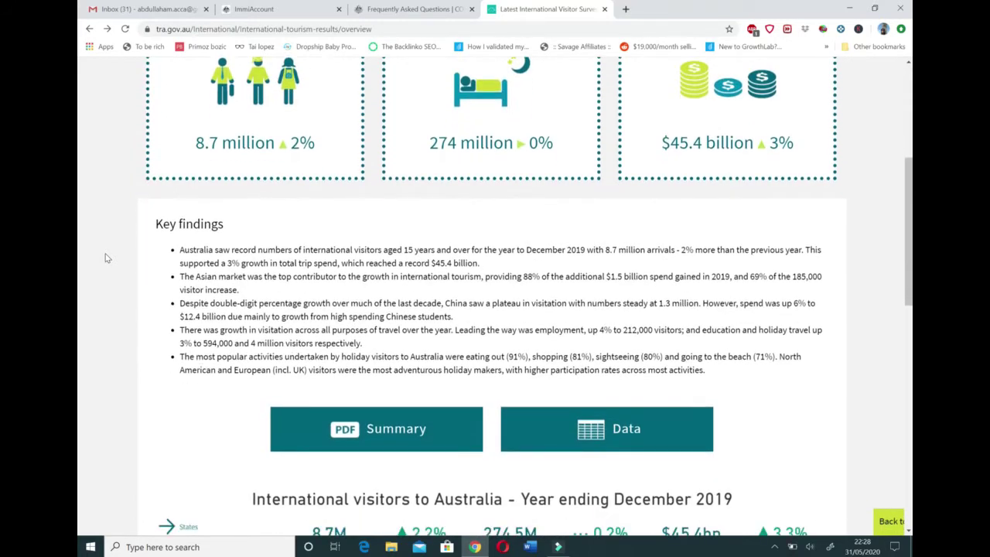
scroll(108, 258, "down", 2)
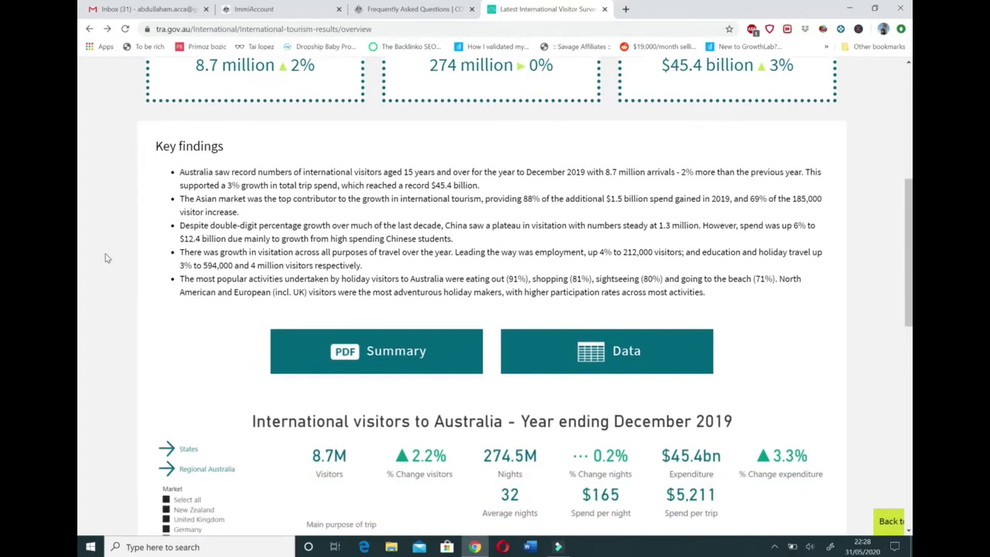
scroll(108, 258, "down", 4)
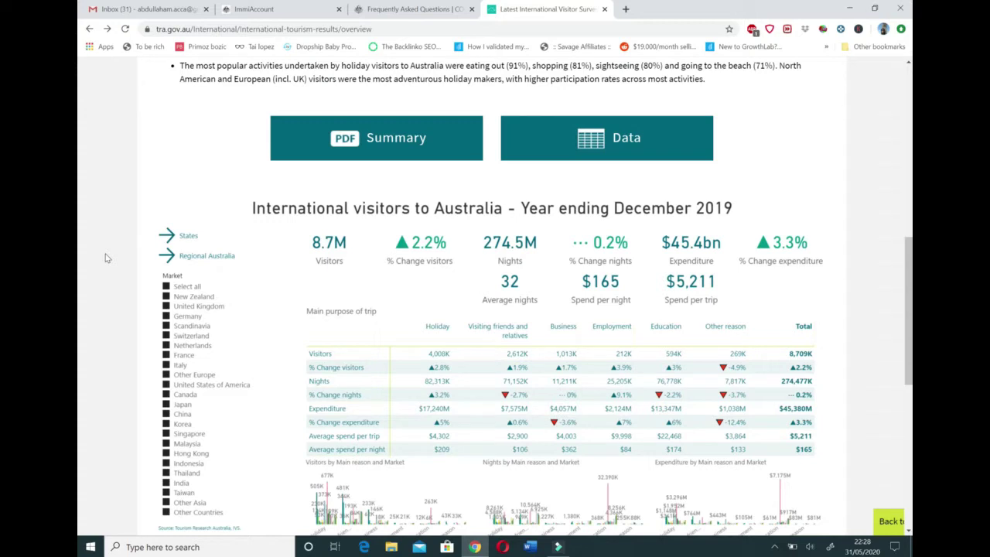
scroll(107, 257, "up", 3)
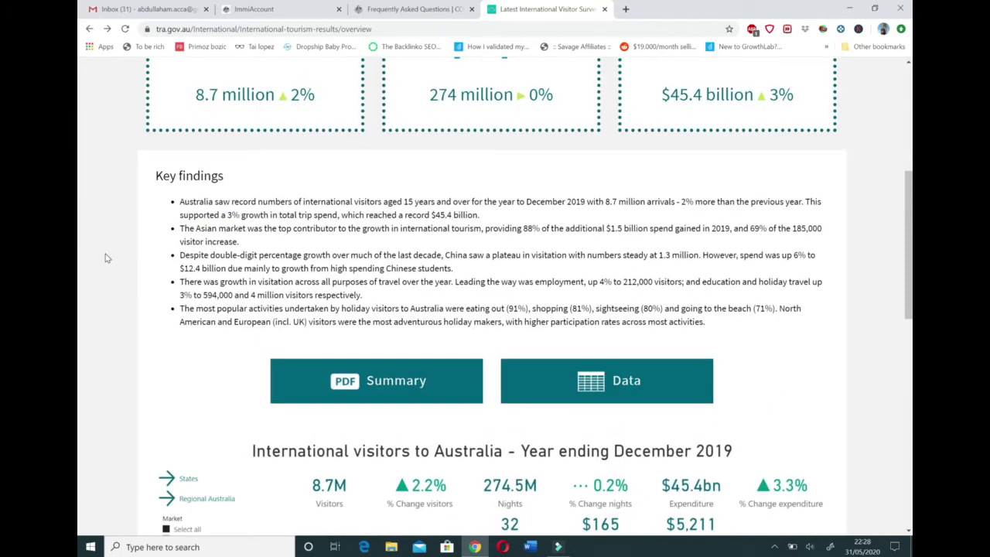
scroll(107, 257, "up", 5)
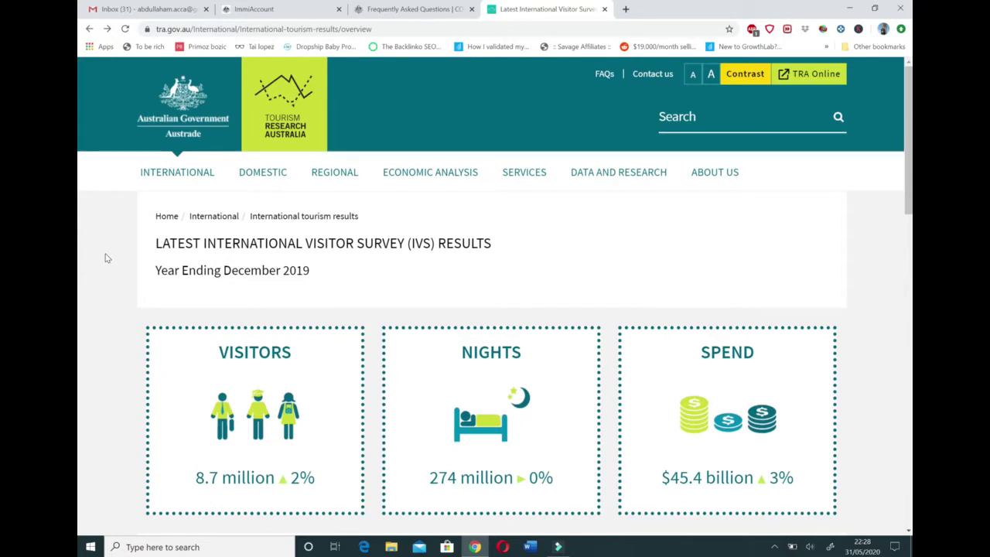
Switch to the ImmiAccount page, log in with the prefilled credentials and continue to the applications summary.
left_click(289, 5)
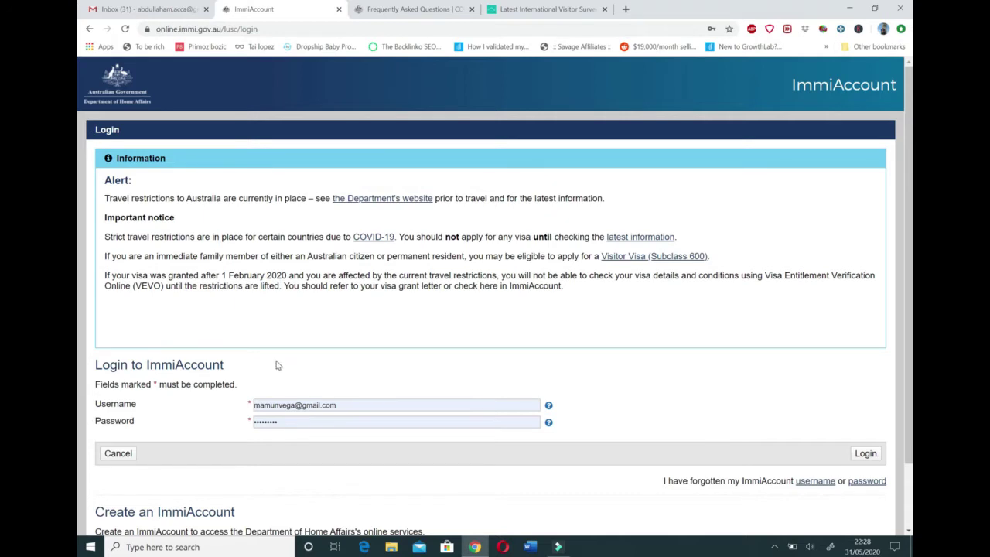
scroll(278, 365, "down", 2)
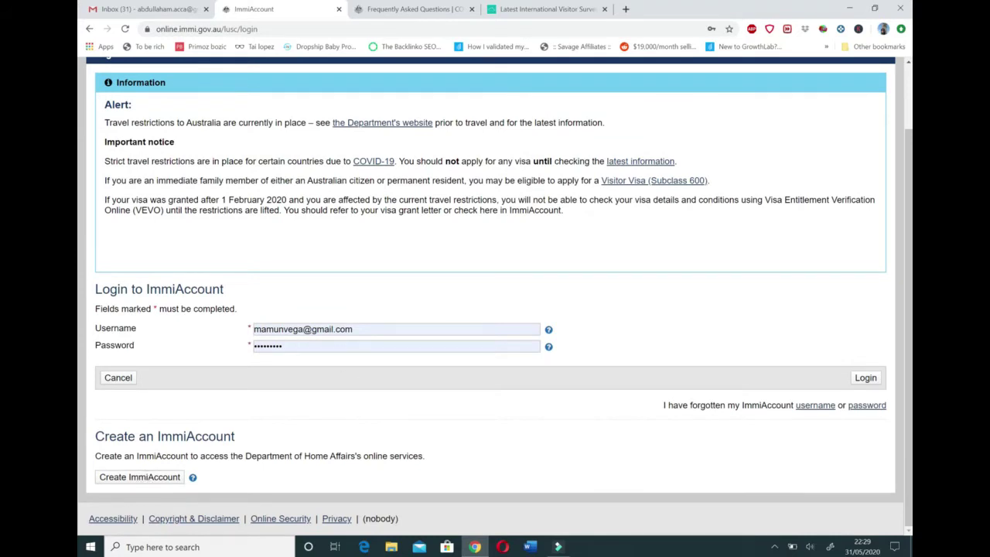
left_click(867, 378)
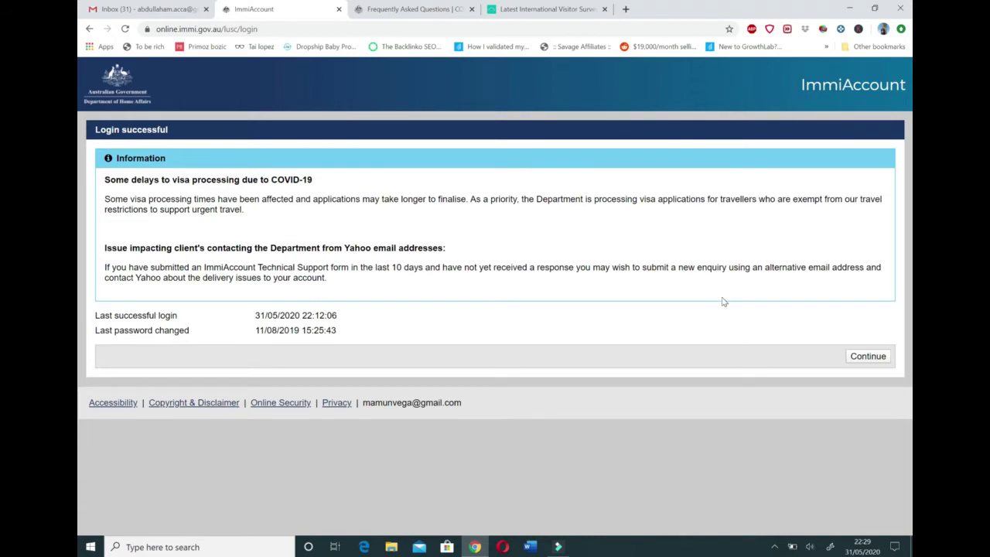
left_click(866, 356)
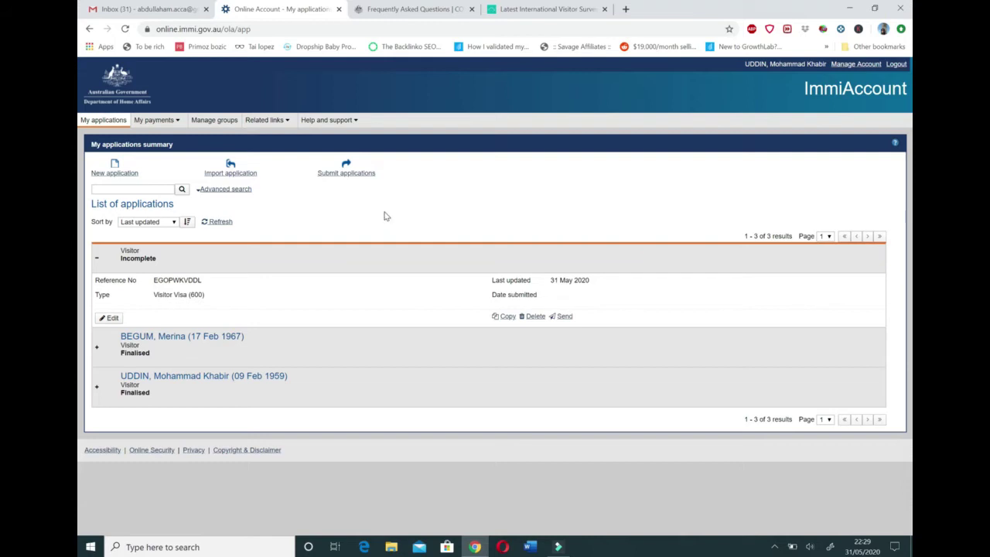
Open the details of the last finalised visitor application in the list and view its attachments.
left_click(284, 385)
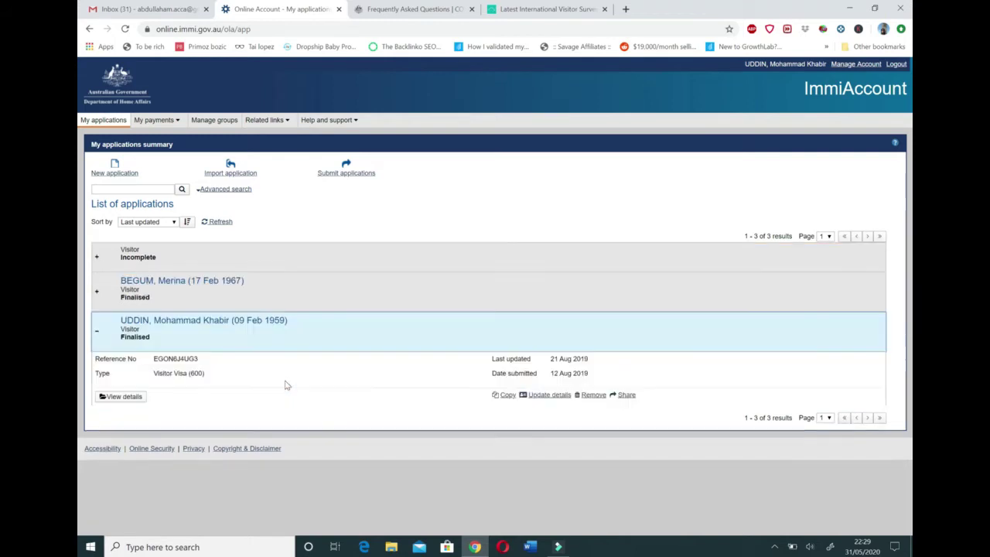
left_click(132, 397)
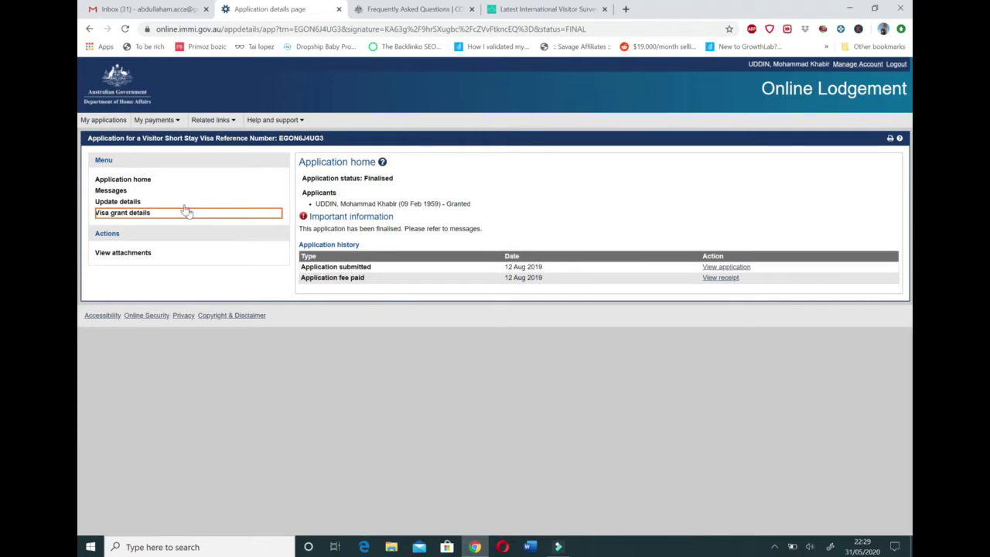
left_click(149, 258)
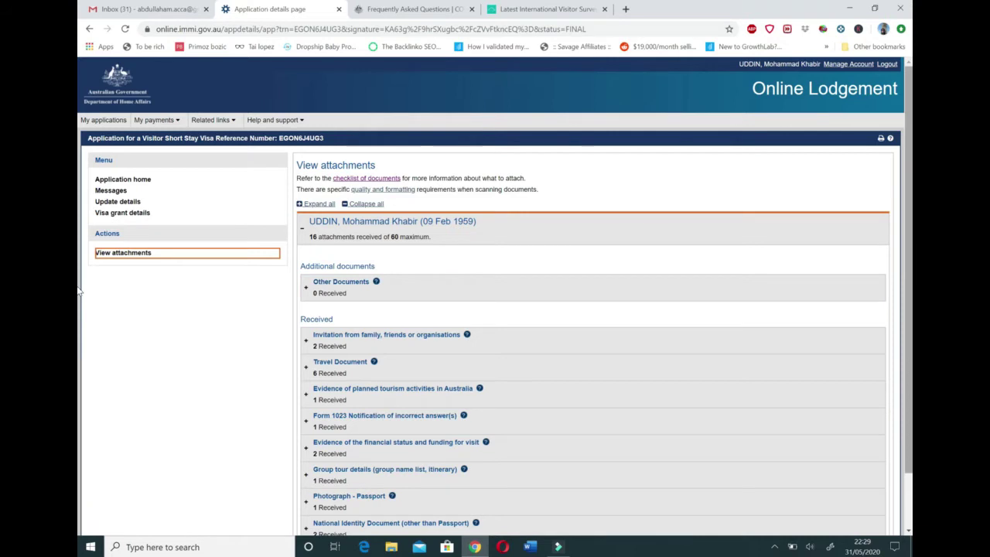
scroll(910, 368, "down", 2)
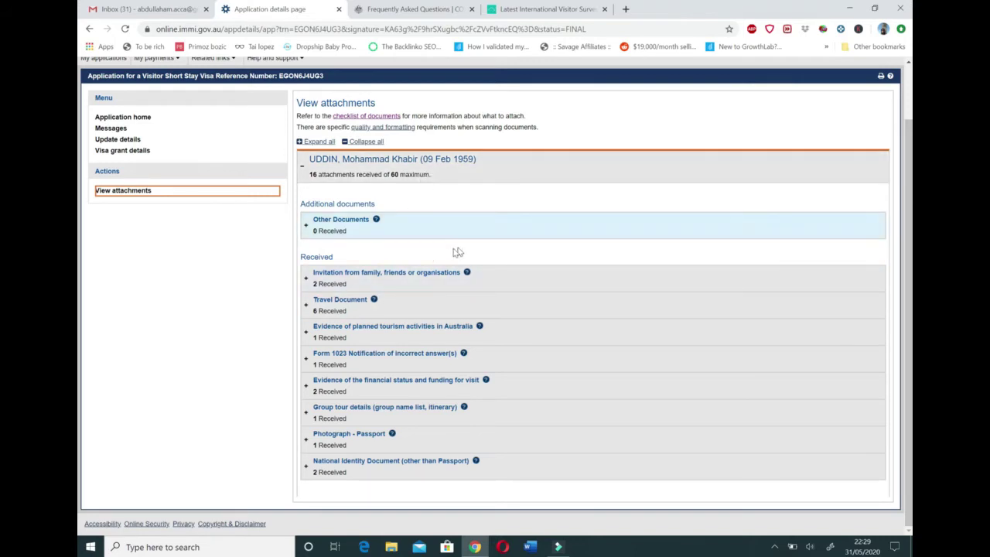
left_click(408, 176)
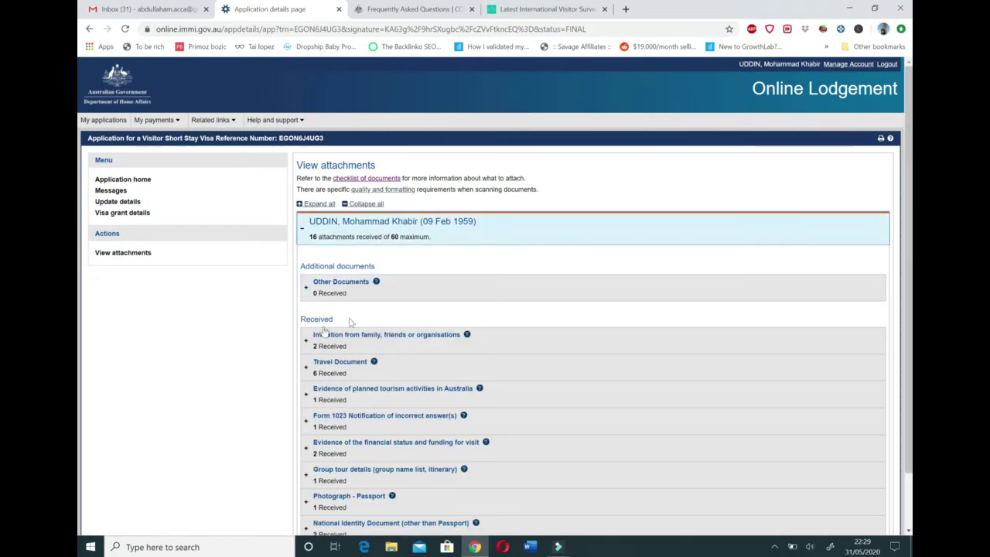
Review the files received under Invitation from family, friends or organisations and under Travel Document.
left_click(390, 345)
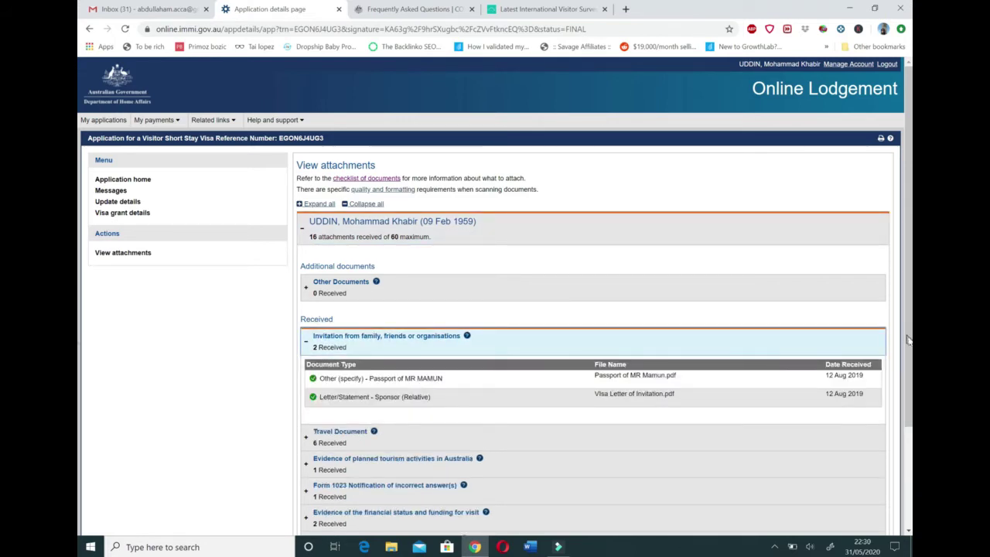
left_click_drag(908, 364, 911, 466)
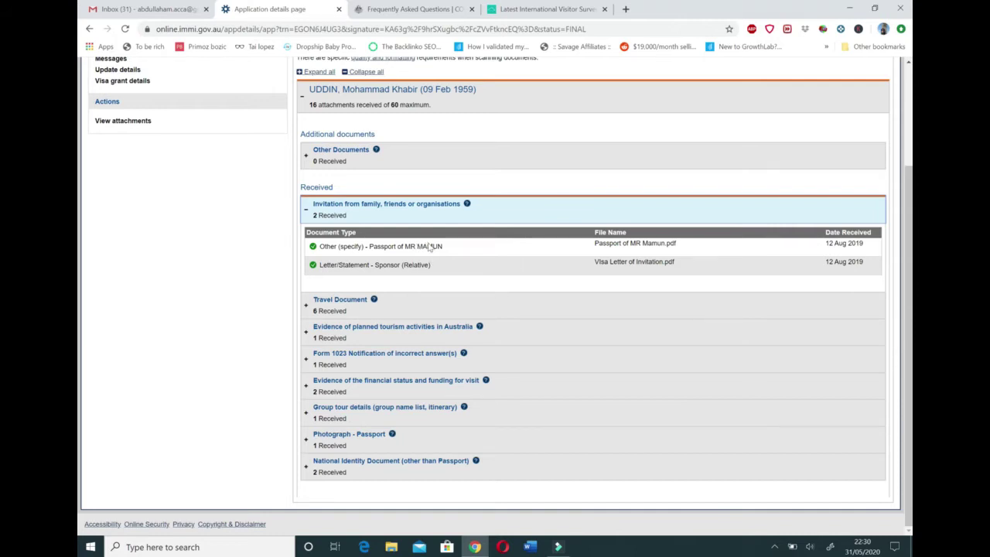
left_click(339, 303)
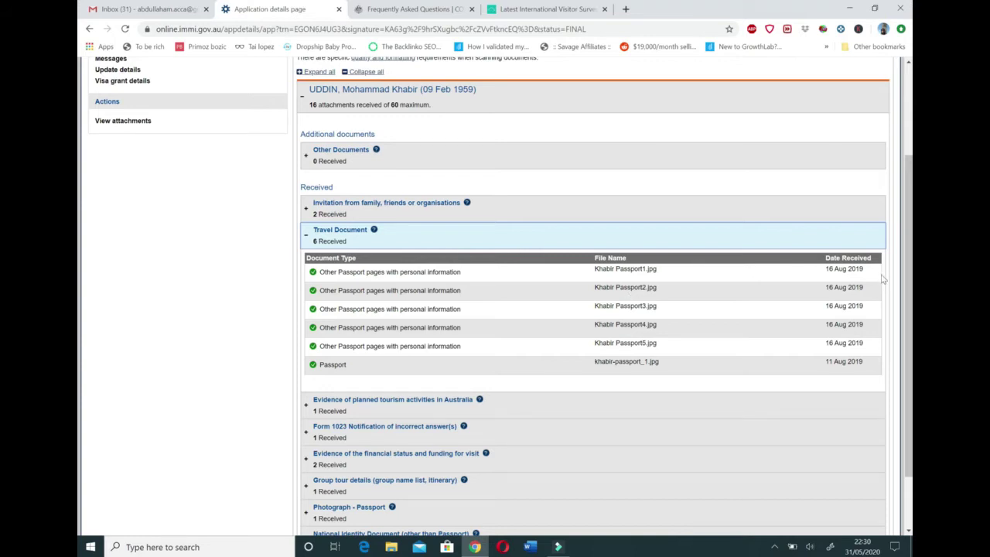
left_click_drag(910, 296, 910, 346)
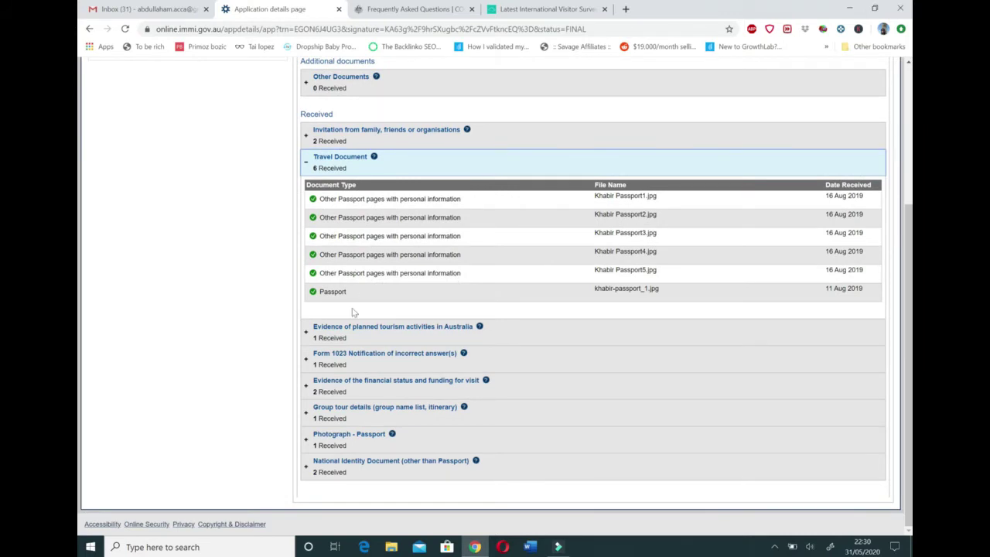
Review the attachments for planned tourism activities, Form 1023 Notification of incorrect answer(s), and financial status and funding for the visit.
left_click(350, 338)
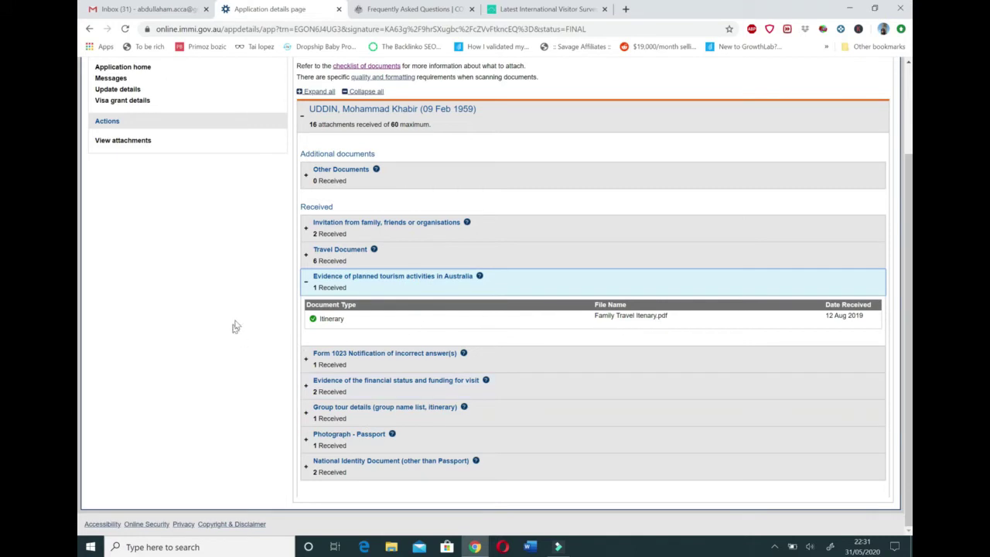
left_click(386, 368)
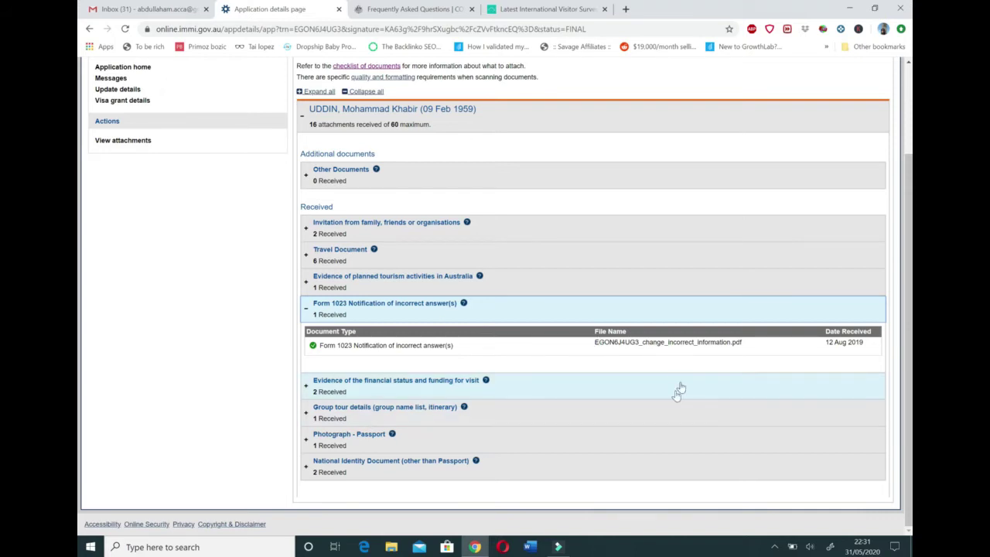
left_click(462, 382)
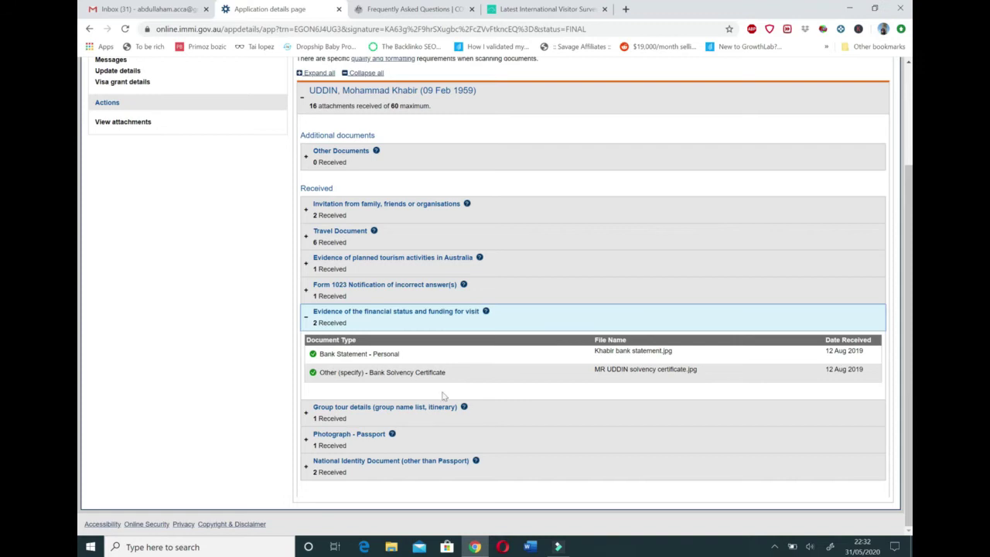
Review the attachments for Group tour details, Photograph - Passport and National Identity Document (other than Passport).
left_click(557, 415)
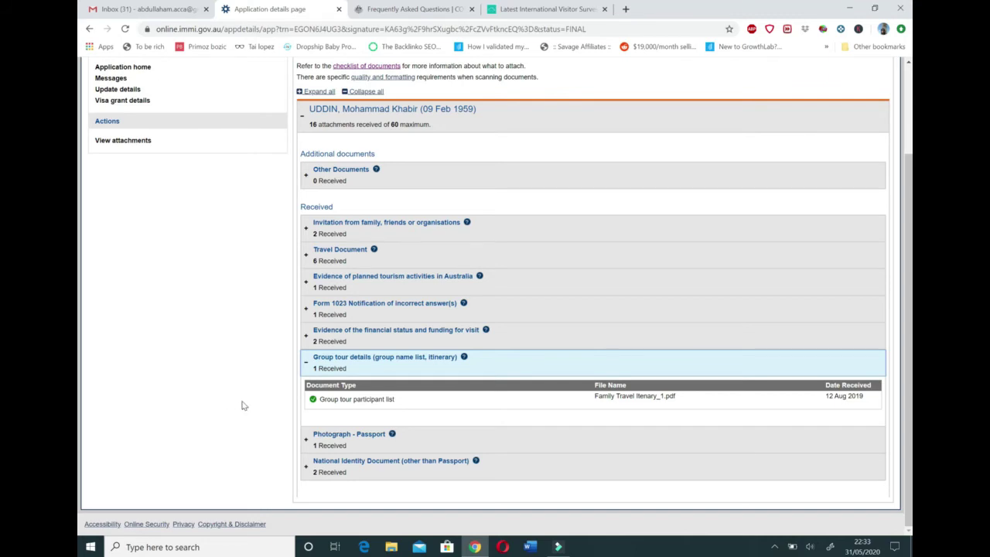
left_click(367, 446)
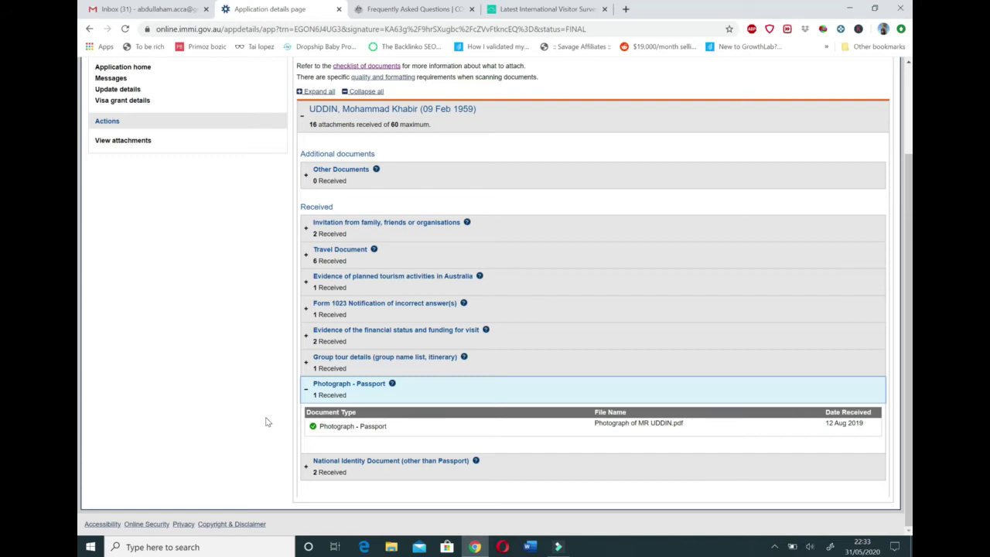
left_click(379, 476)
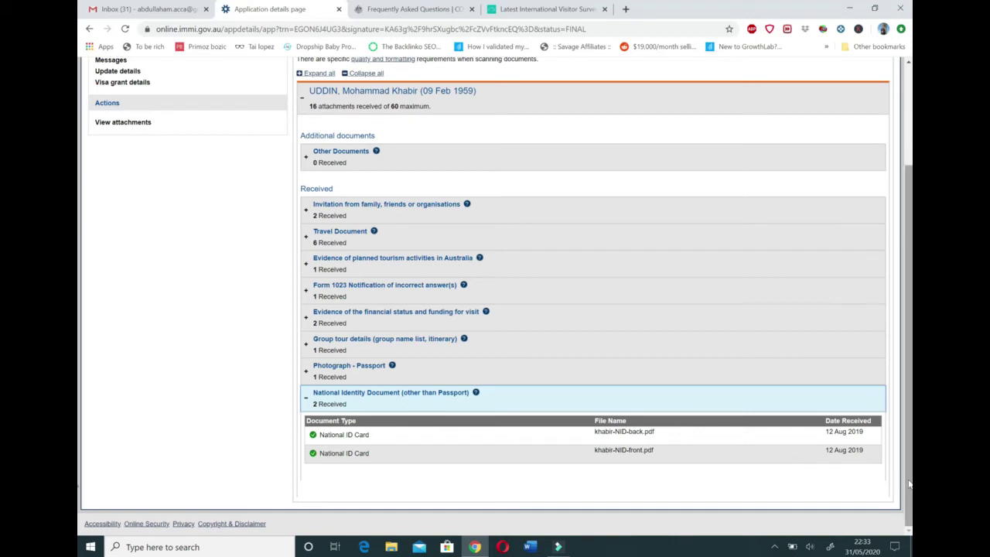
Go back to the application home page and return to the list of applications.
left_click_drag(910, 483, 909, 386)
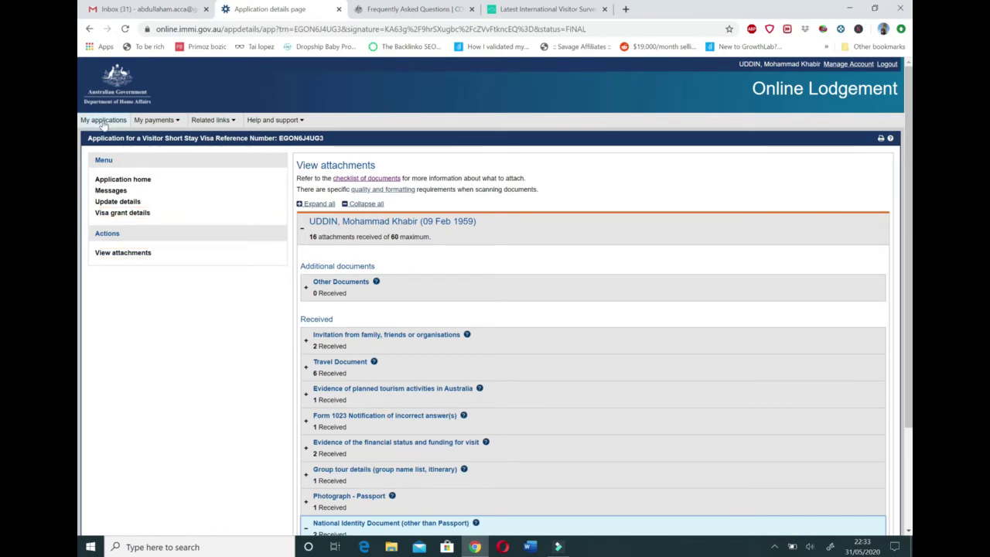
left_click(124, 180)
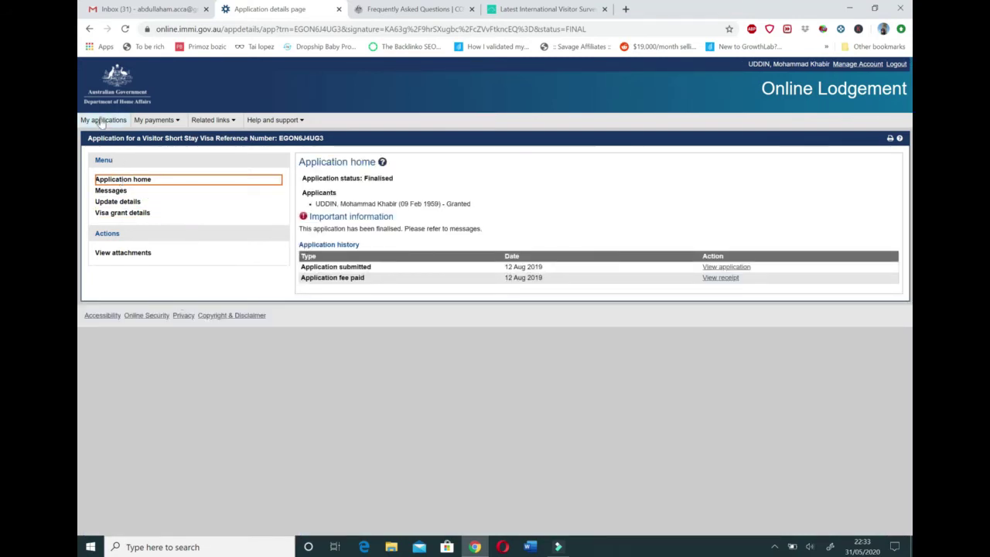
left_click(102, 121)
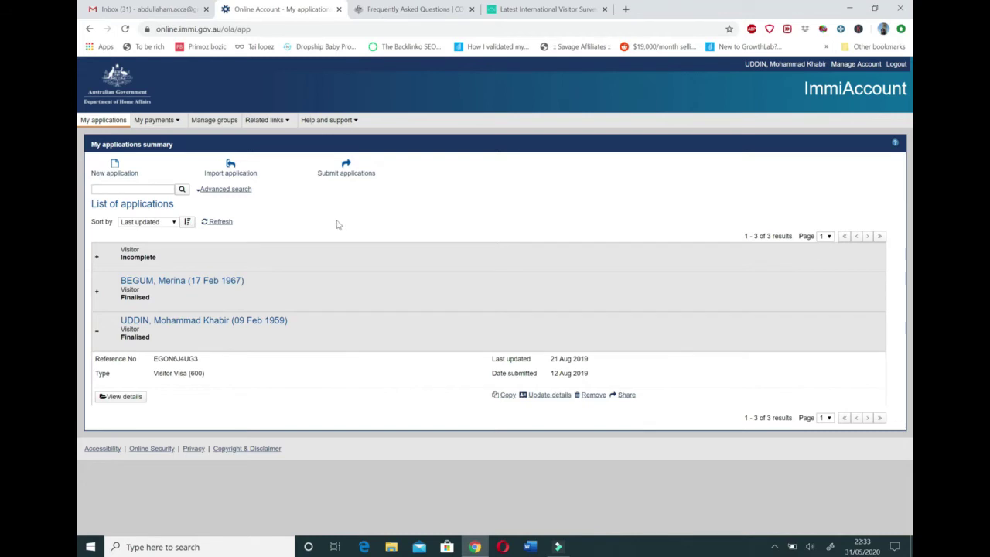
Open a new Visitor Visa (600) application to view its Terms and Conditions page, and return to the account.
left_click(115, 173)
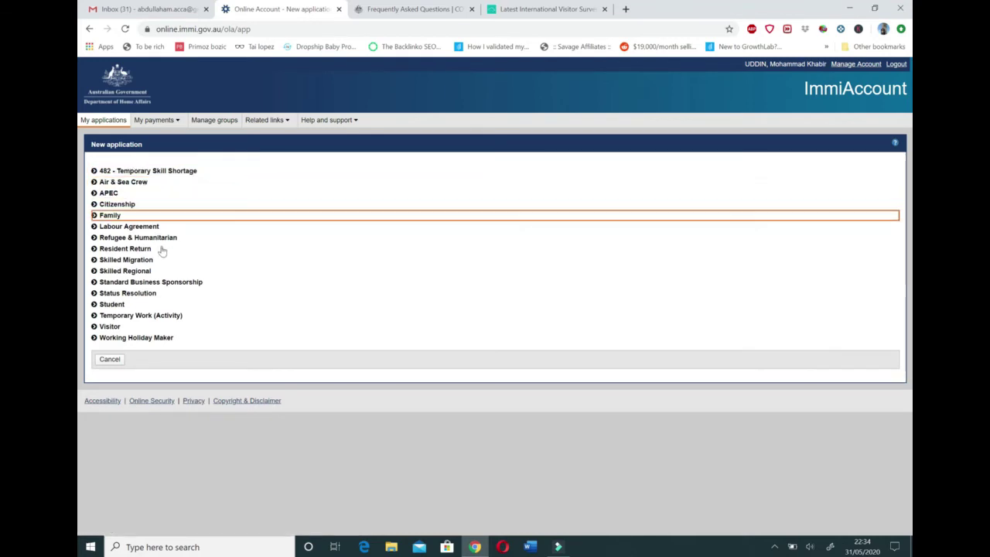
left_click(229, 263)
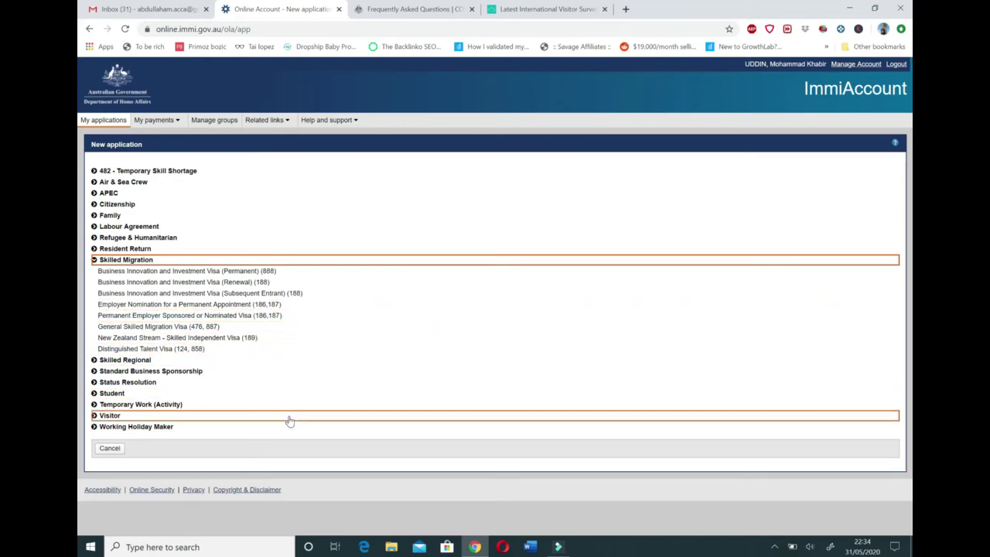
left_click(287, 418)
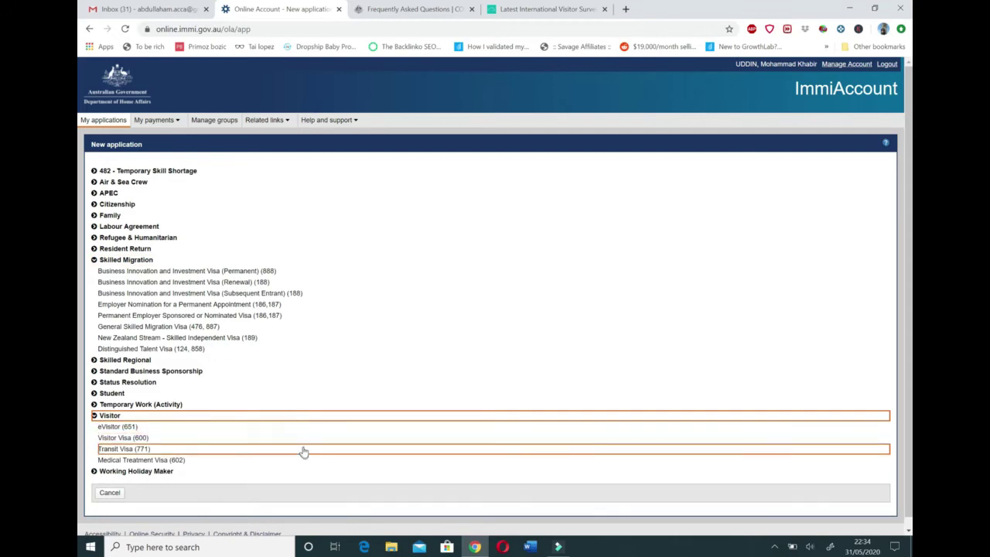
left_click(307, 443)
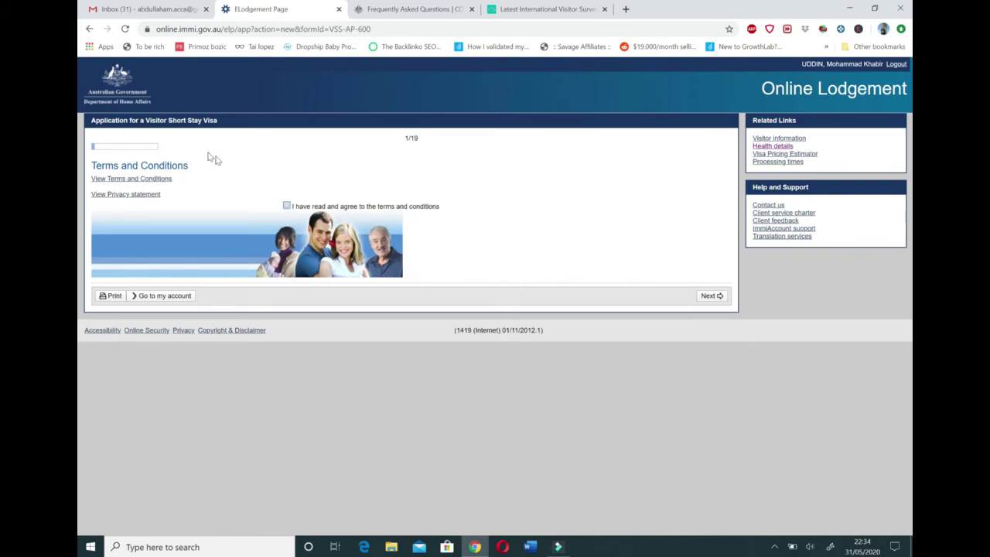
left_click(170, 295)
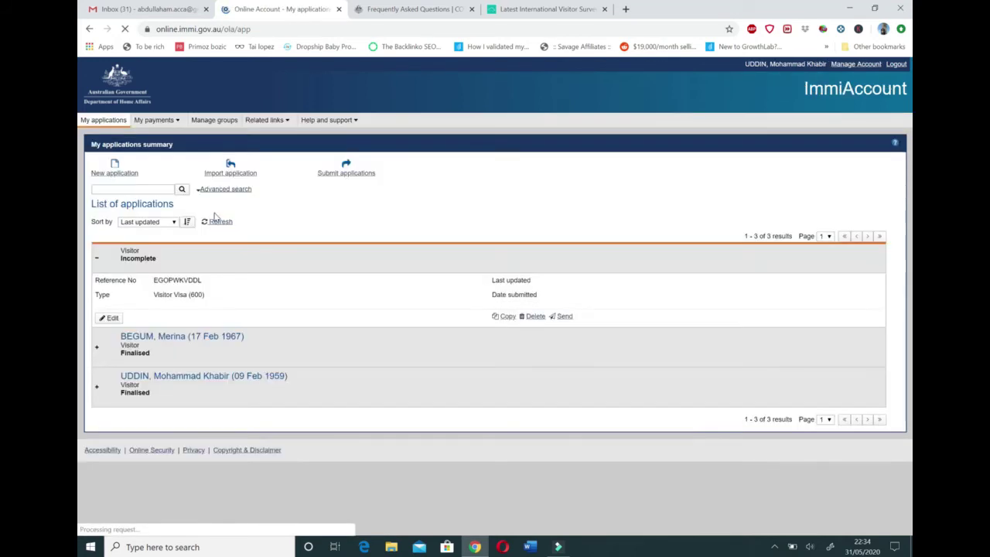
Open the list of new application types and show the visas offered under Working Holiday Maker.
left_click(112, 168)
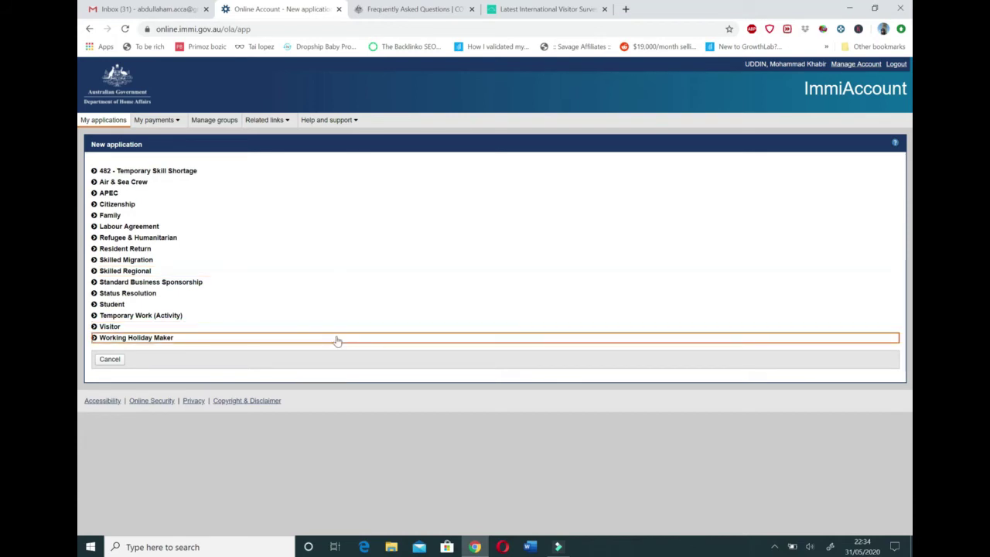
left_click(337, 341)
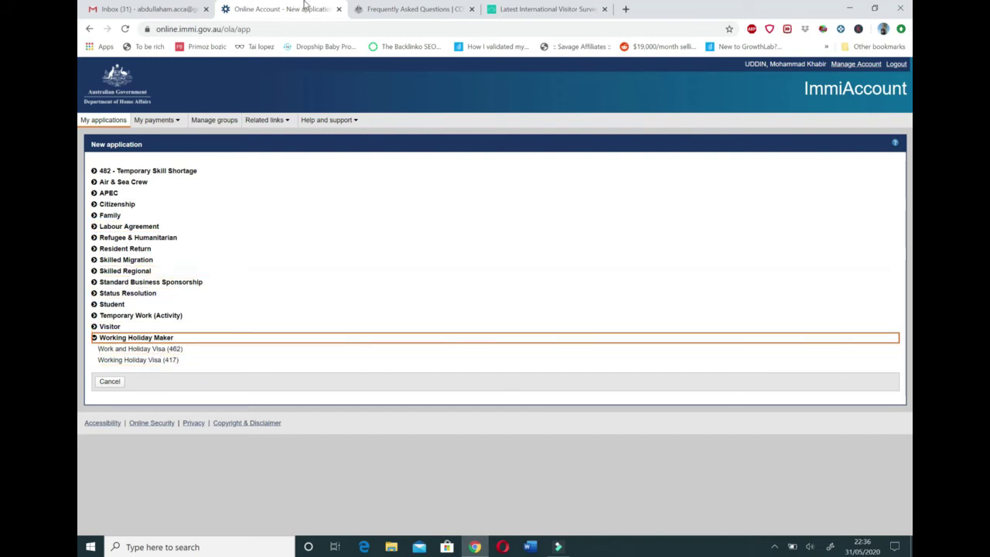
Switch to the Home Affairs COVID-19 frequently asked questions page.
left_click(378, 8)
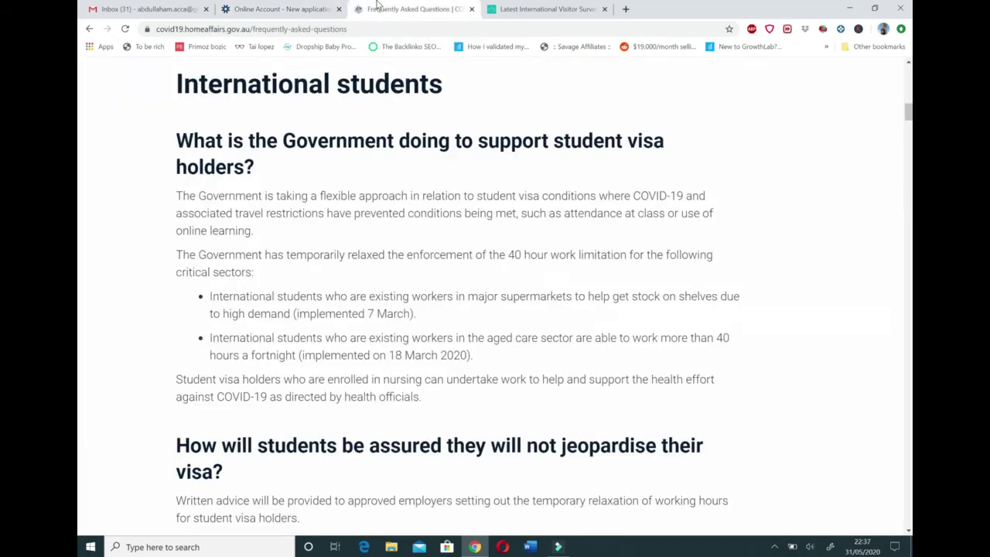